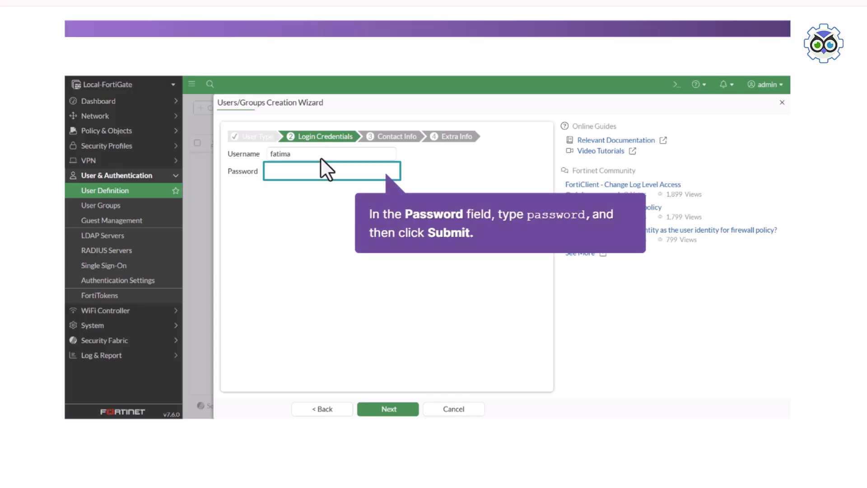
Enter the account password and submit the new local user with status left Enabled
click(302, 171)
text(password)
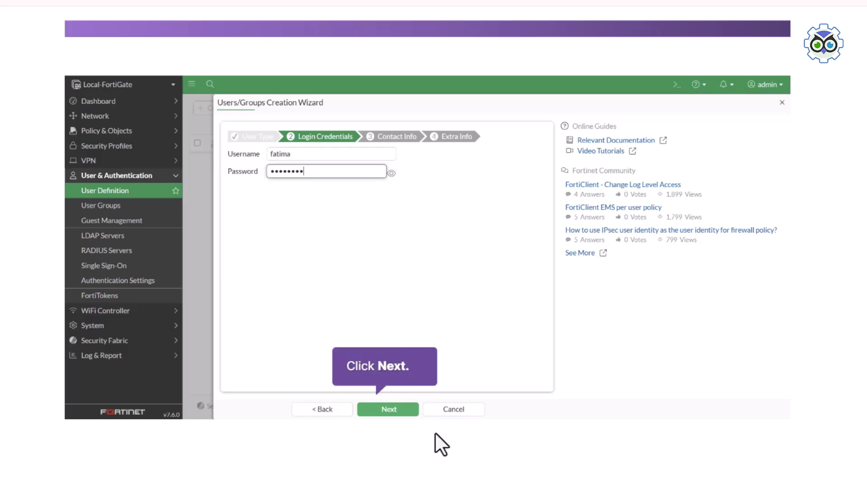
click(391, 410)
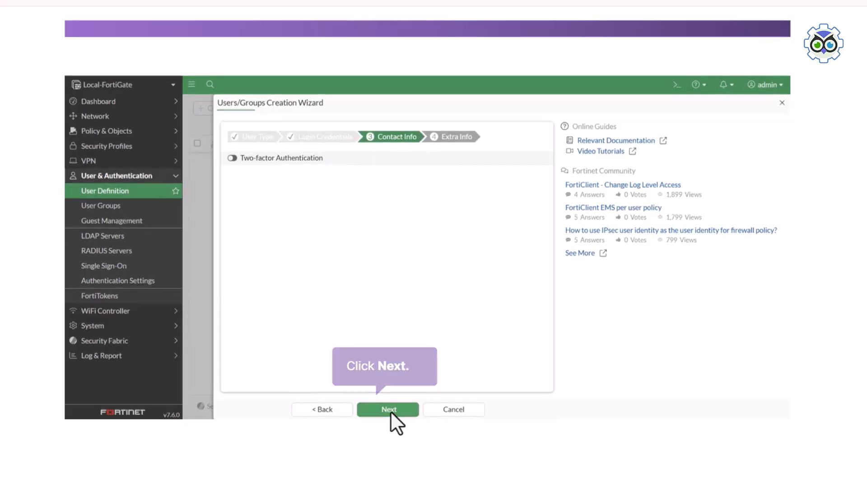
click(391, 411)
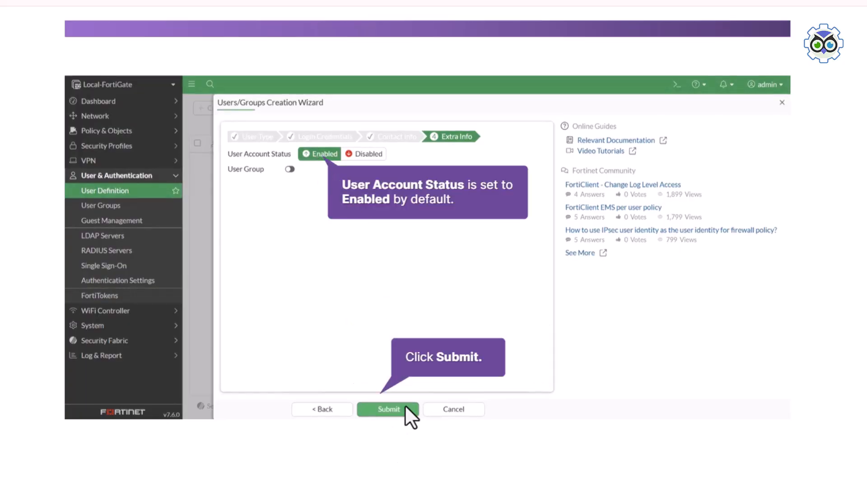
click(388, 411)
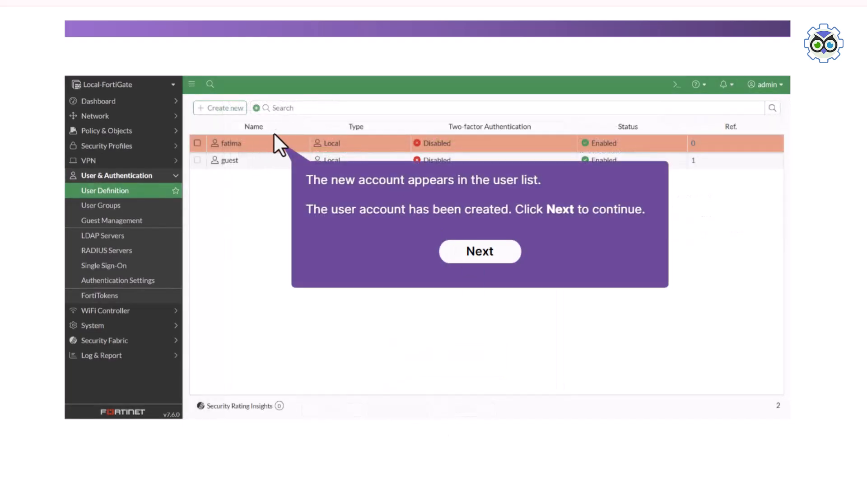
click(491, 253)
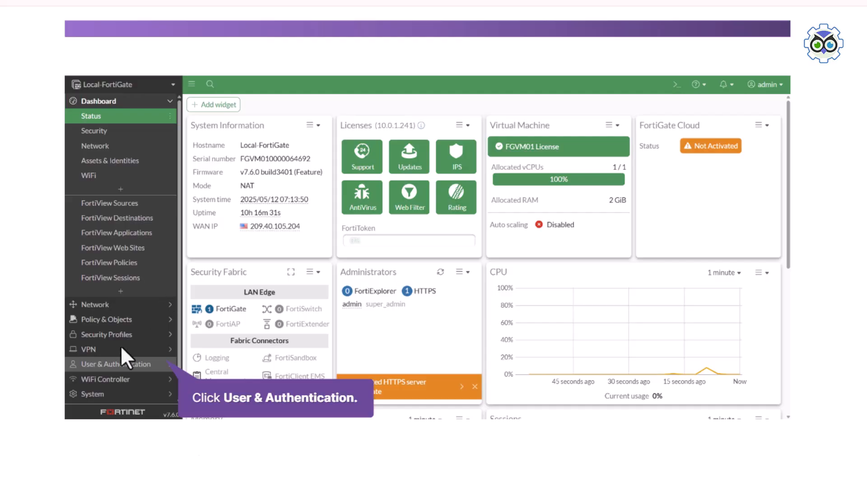
Start a new LDAP server entry named RemoteAuthServer
click(112, 364)
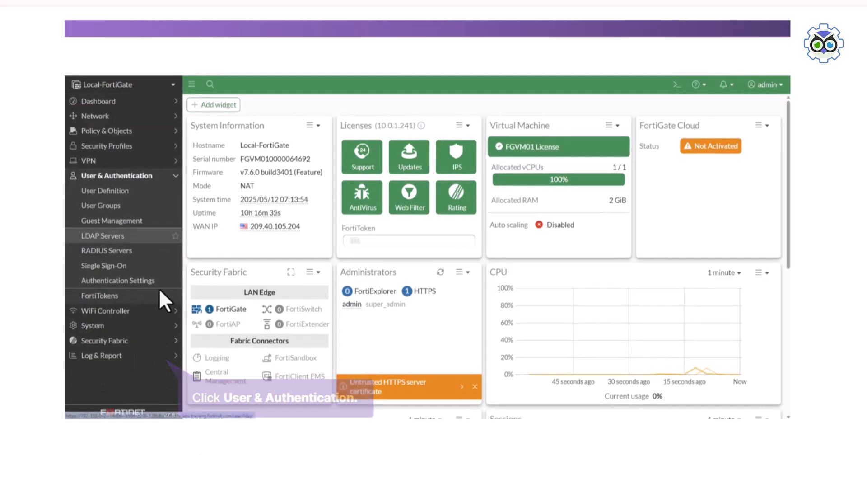
click(123, 233)
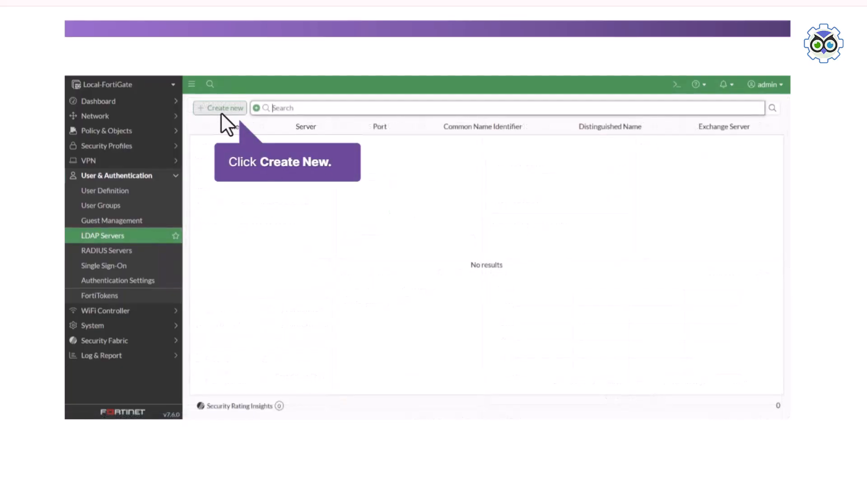
click(221, 109)
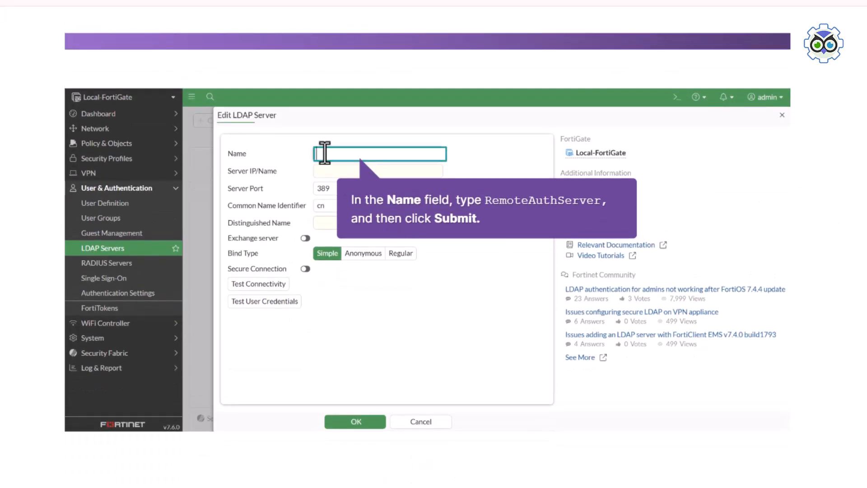
text(RemoteAuthe)
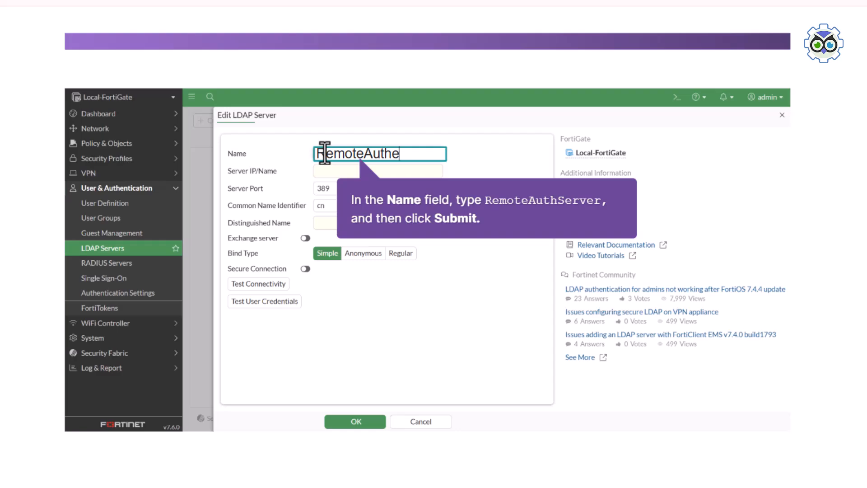
key(BackSpace)
text(Server)
Set server IP 10.0.1.150, keep port 389, and use uid as common name identifier
click(346, 180)
scroll(367, 174, up, 2)
scroll(394, 230, down, 2)
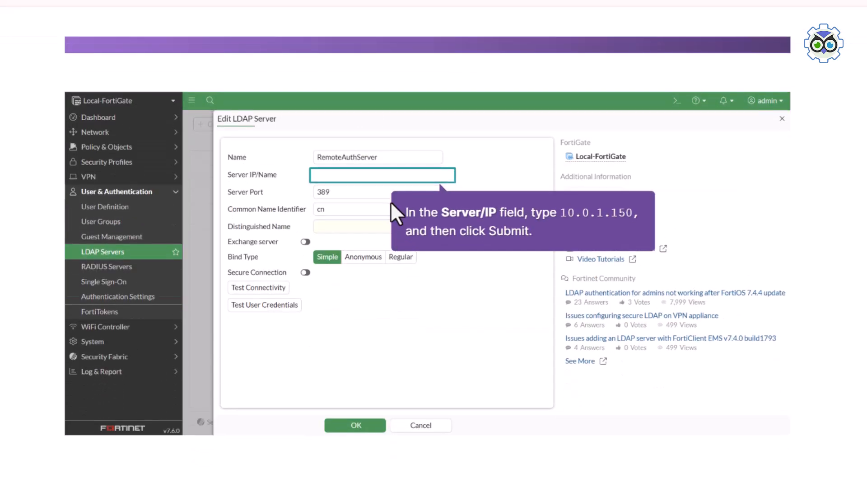
text(10.0.1.150)
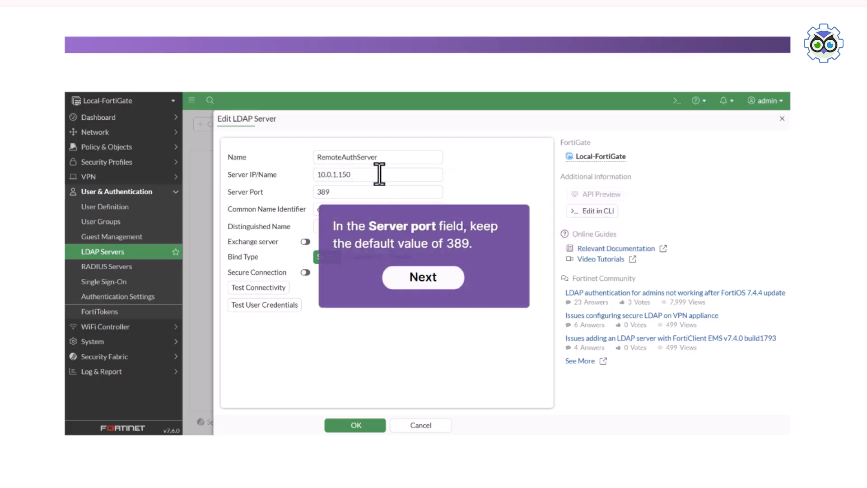
click(427, 289)
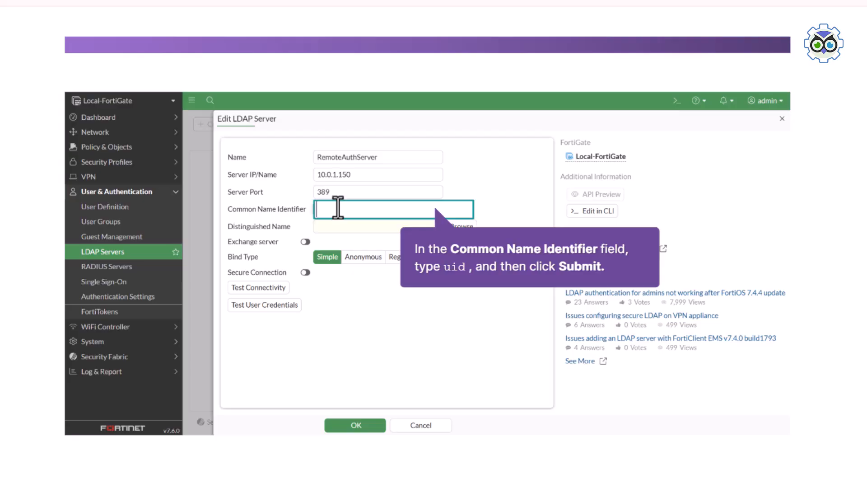
text(uid)
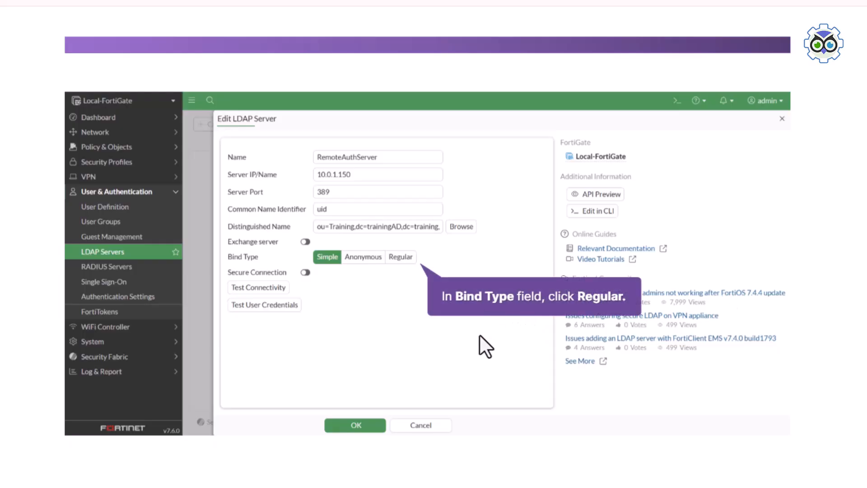
Switch RemoteAuthServer to Regular binding with the bind password, test connectivity, and save it
click(395, 259)
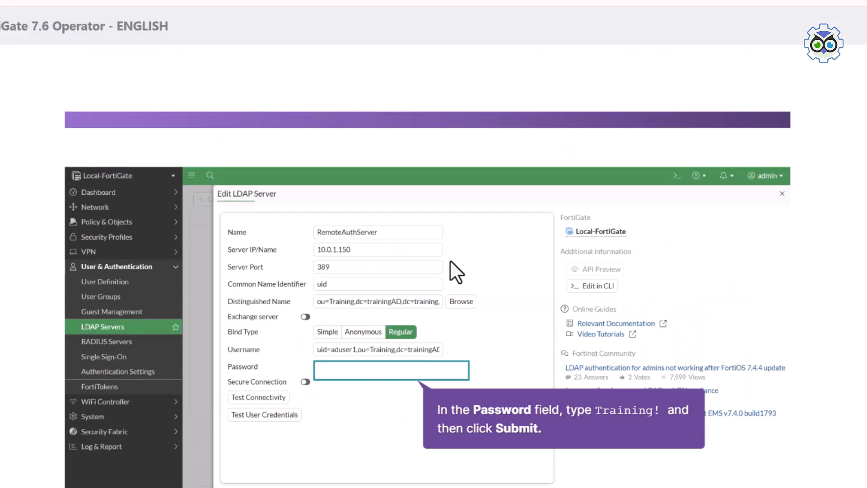
click(369, 371)
text(Trainning!)
key(Return)
click(407, 422)
key(BackSpace)
key(Return)
click(253, 397)
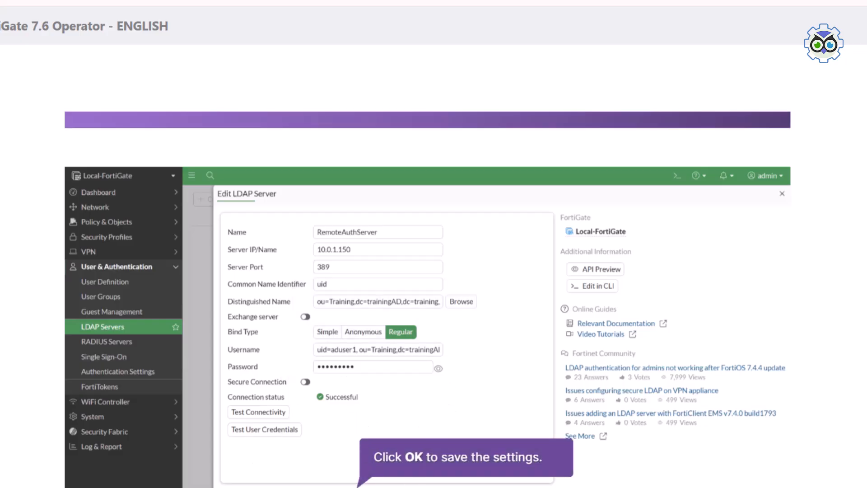
click(356, 487)
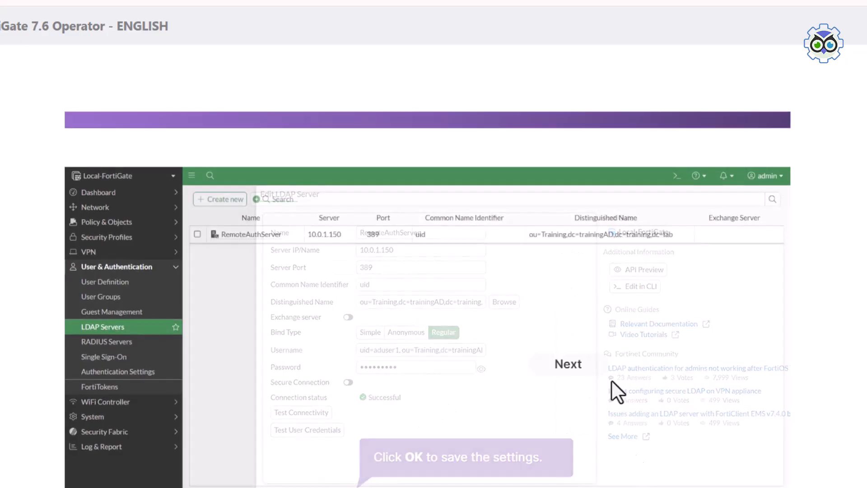
Finish the LDAP task and continue to the Status dashboard
click(578, 367)
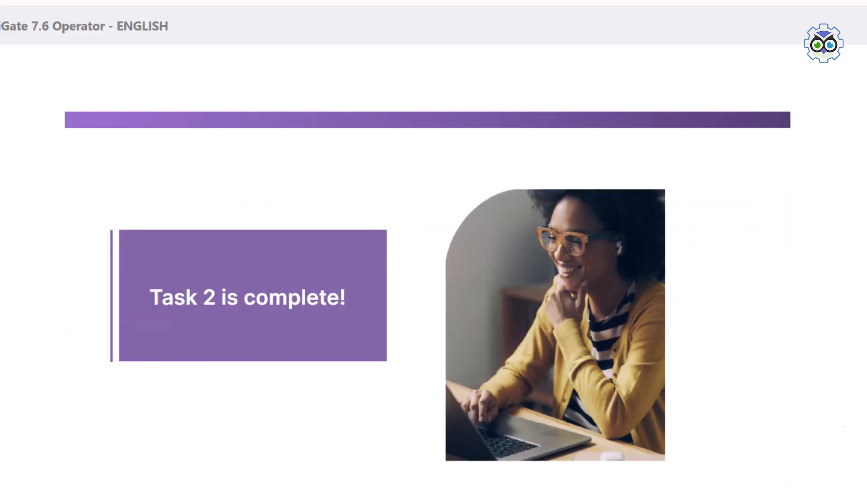
scroll(433, 253, down, 2)
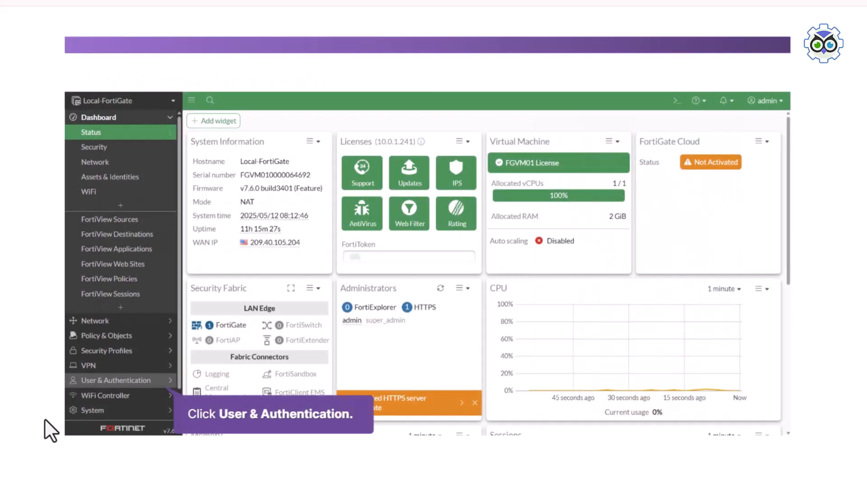
Create a Firewall user group named sales with the local user as a member
click(93, 381)
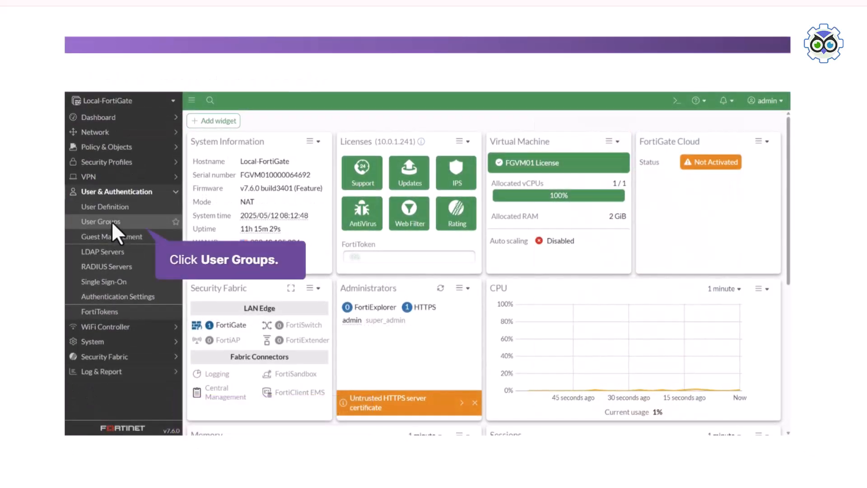
click(112, 221)
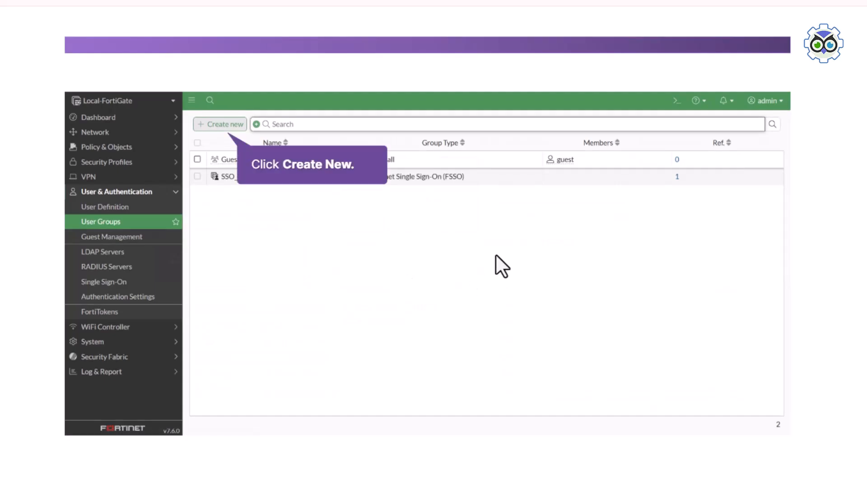
click(218, 121)
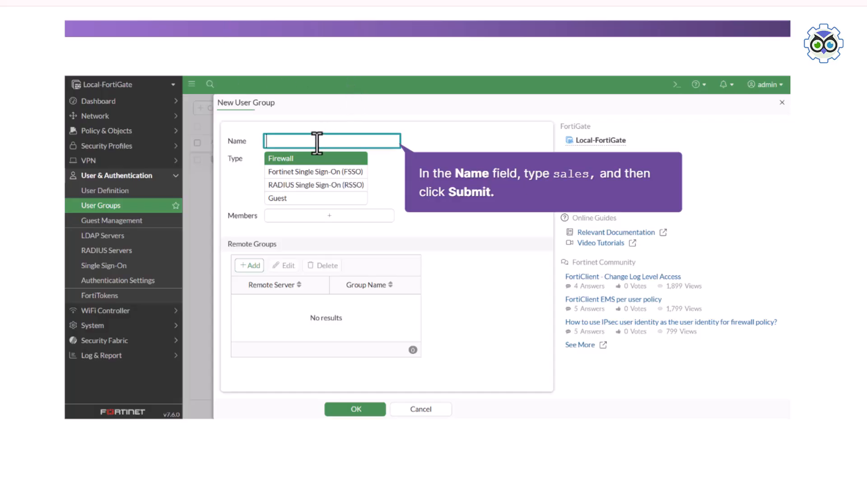
text(sales)
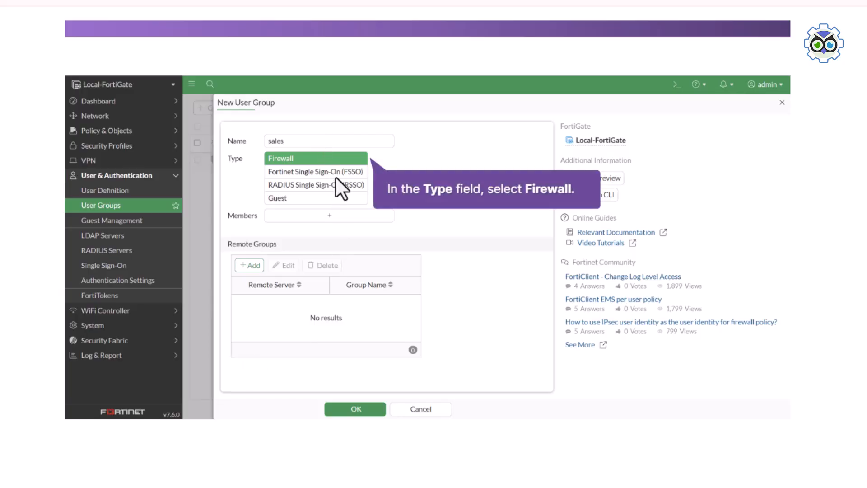
click(342, 158)
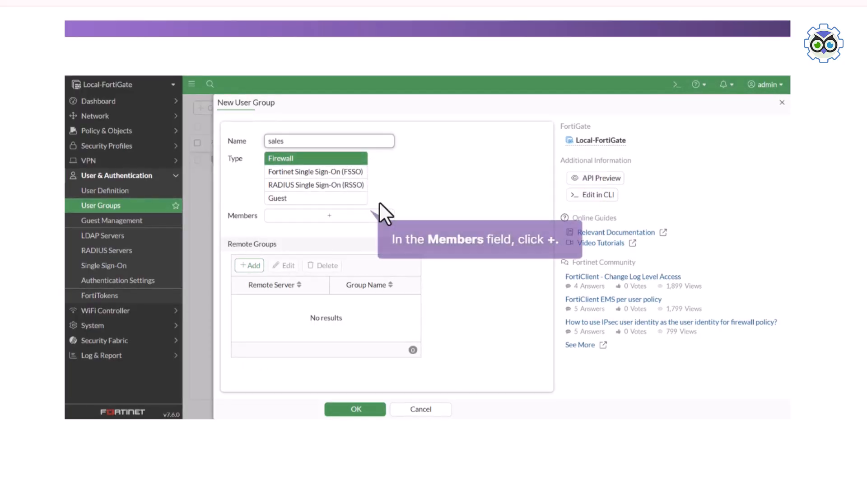
click(348, 216)
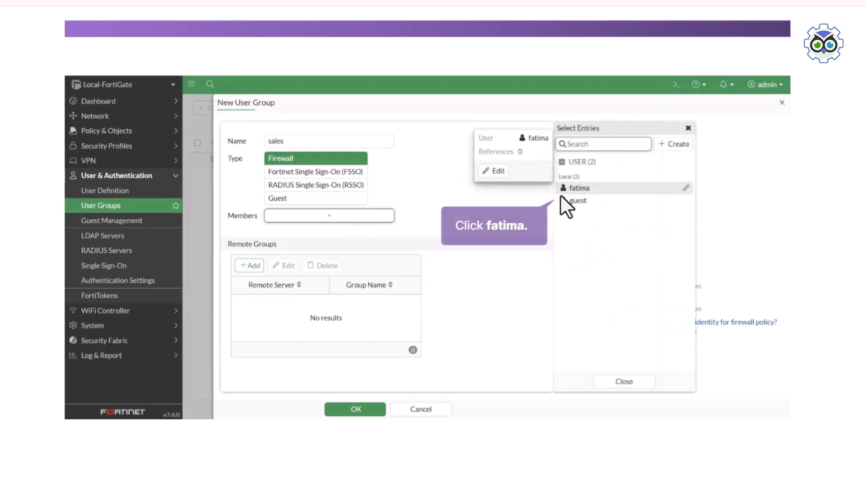
click(570, 189)
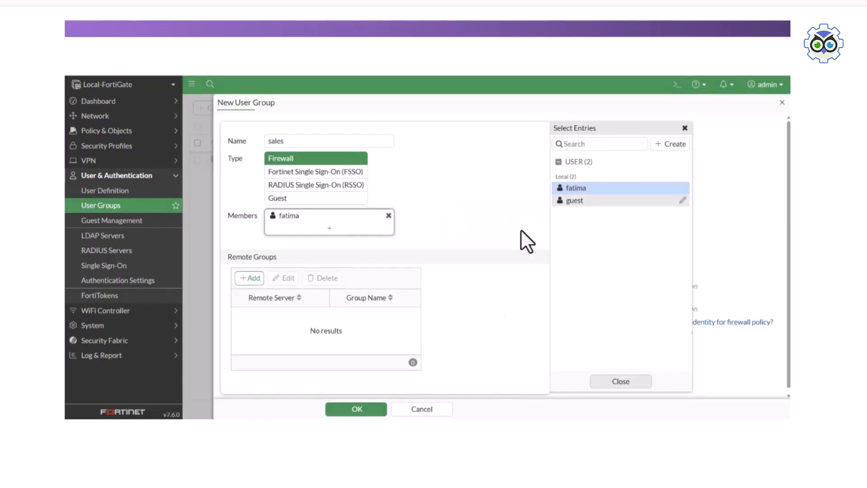
click(634, 388)
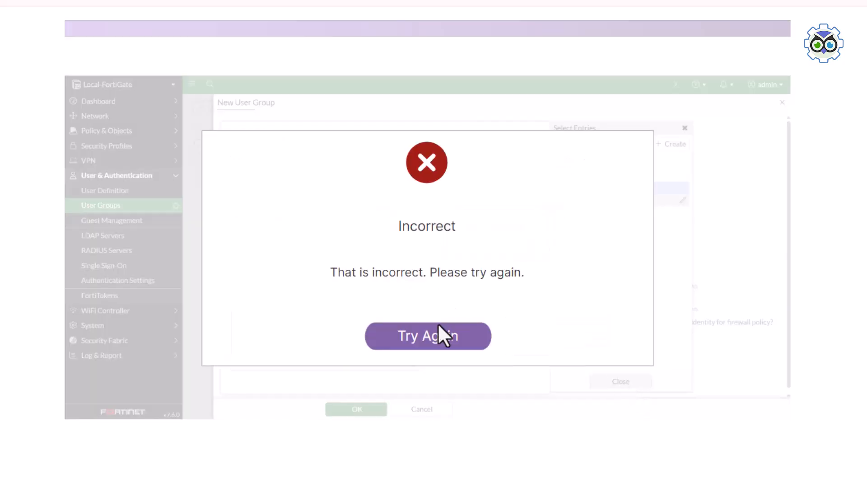
click(439, 334)
click(620, 382)
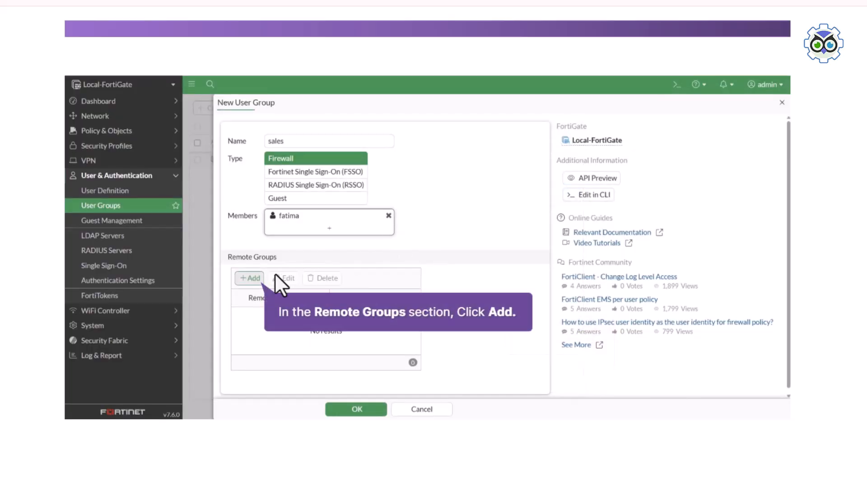
Add RemoteAuthServer as the sales group's remote group and save the group
click(245, 285)
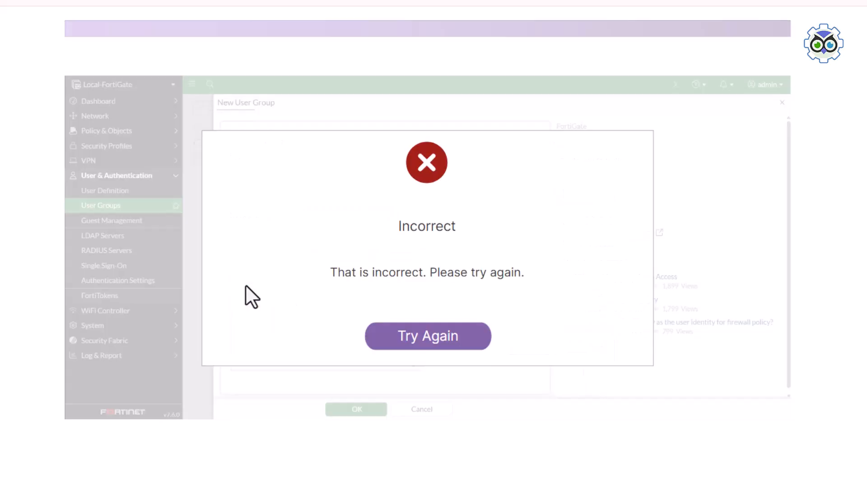
click(392, 335)
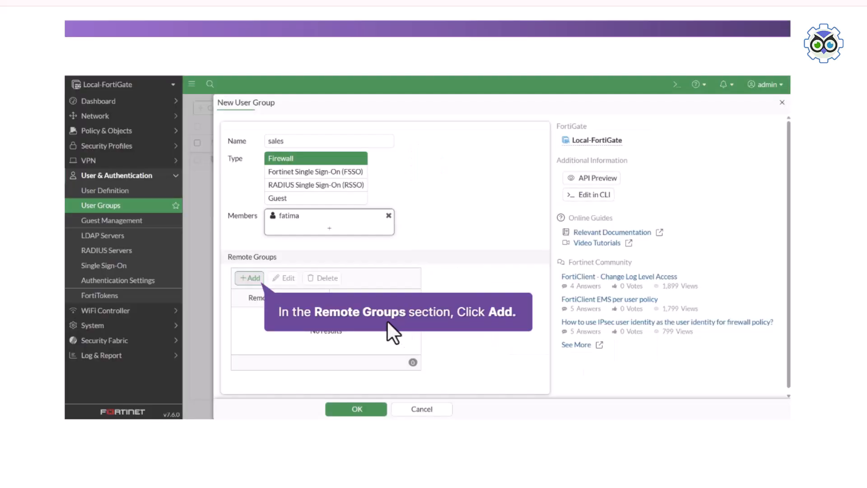
click(251, 278)
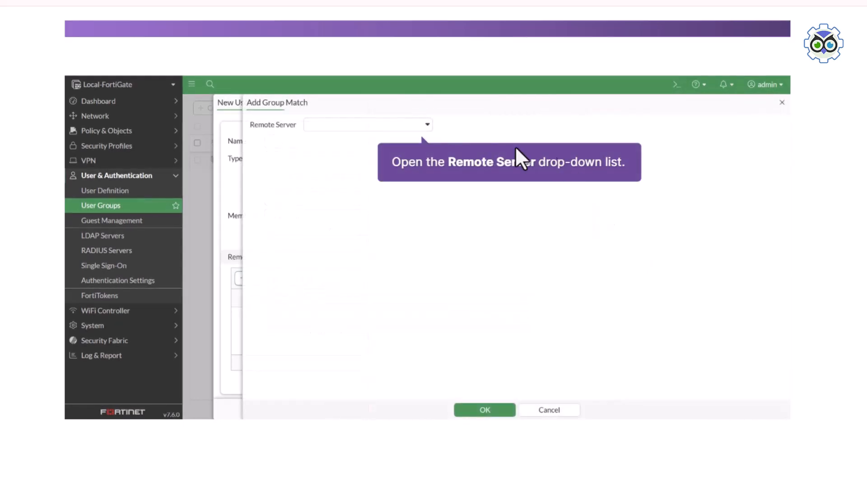
click(417, 127)
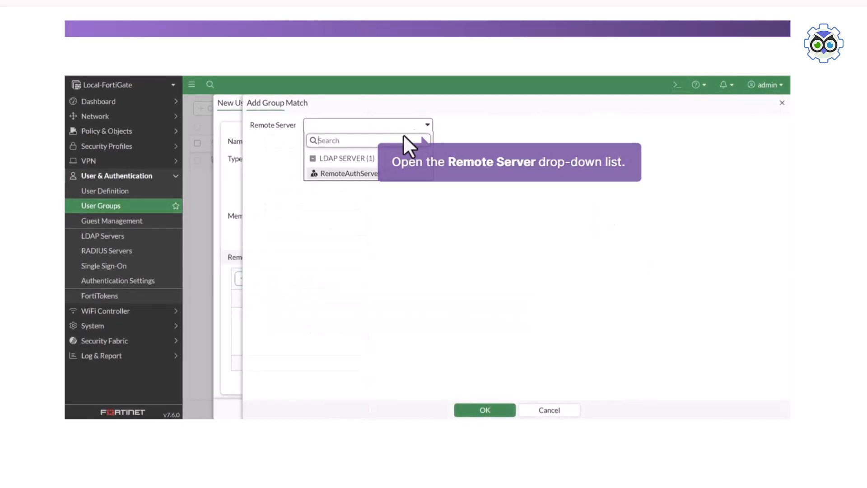
click(343, 174)
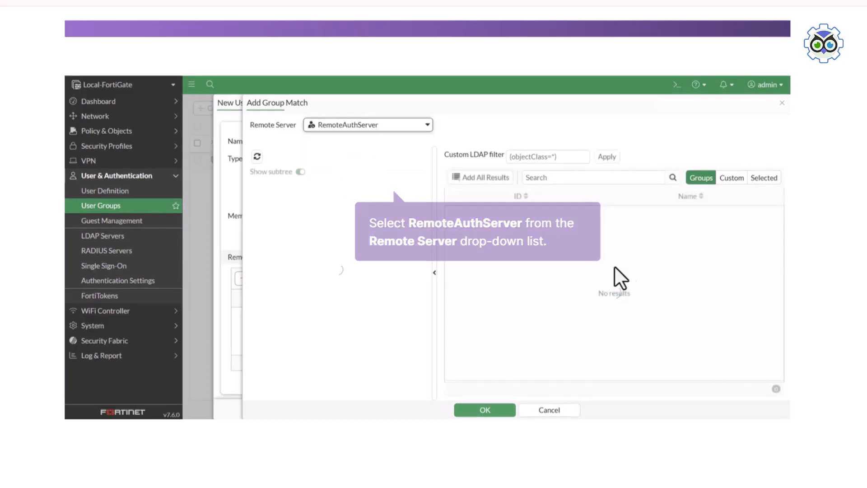
click(496, 410)
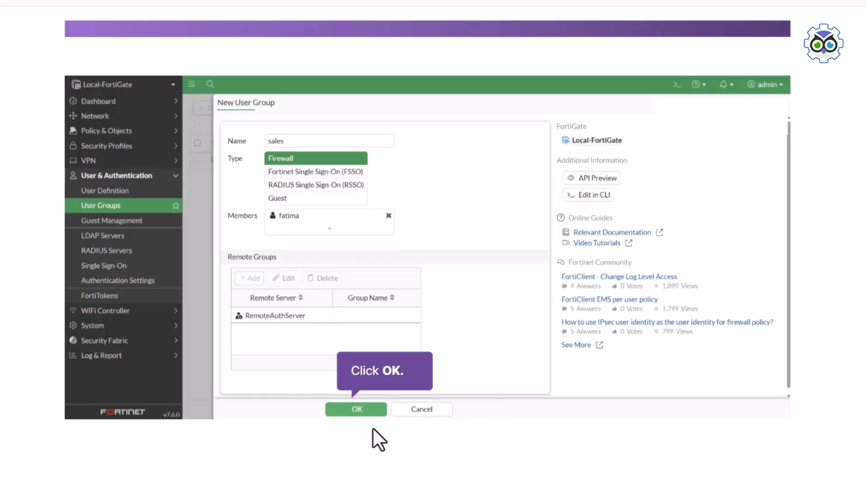
click(365, 406)
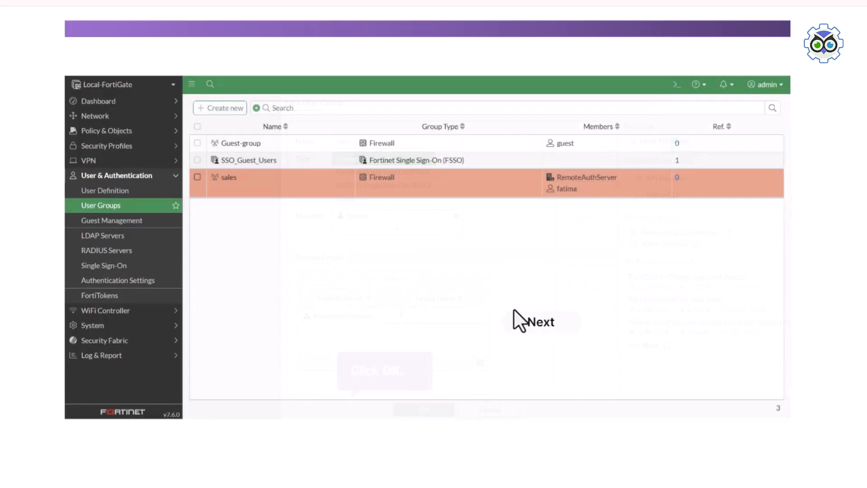
Open the Internet Access firewall policy (port3 to port1) for editing
click(537, 326)
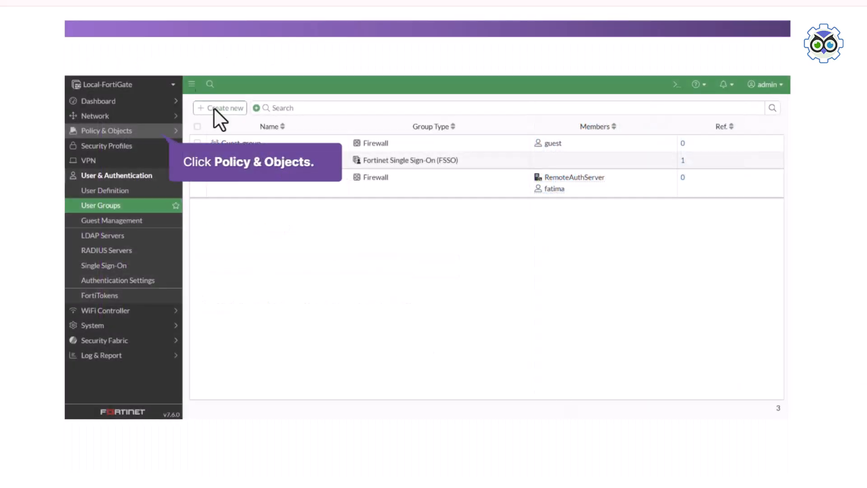
click(118, 129)
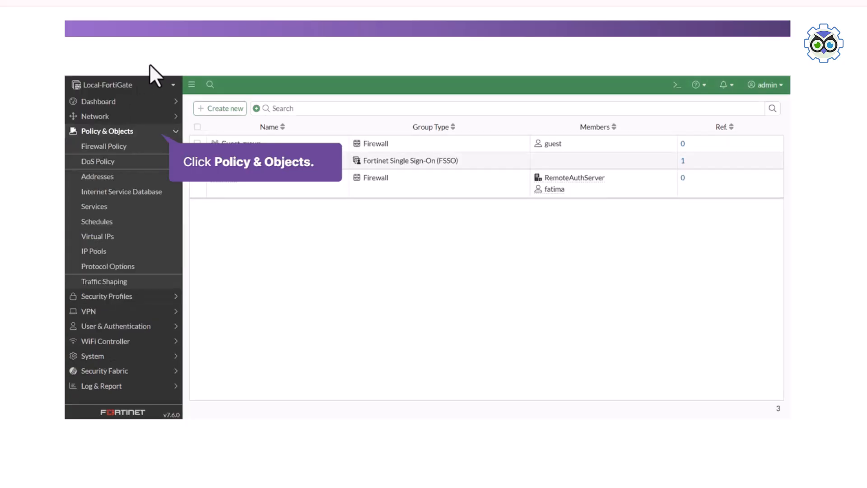
click(123, 149)
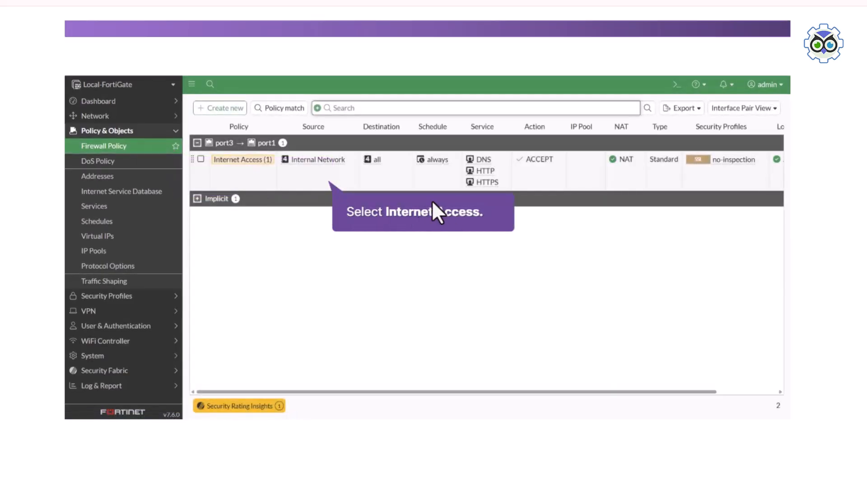
click(327, 177)
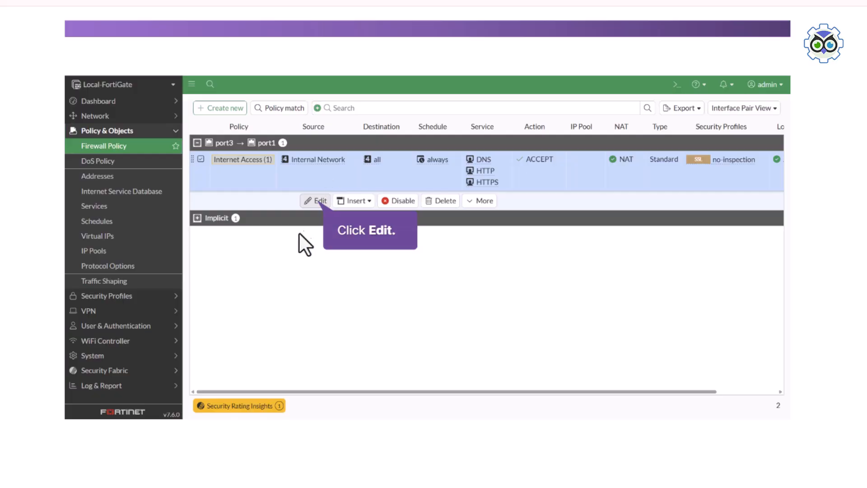
click(313, 202)
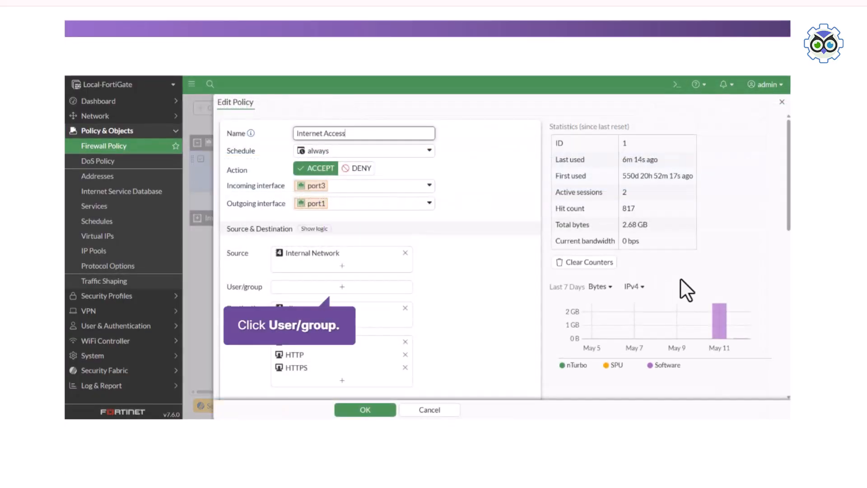
Add the sales user group to the Internet Access policy source and save it
click(344, 283)
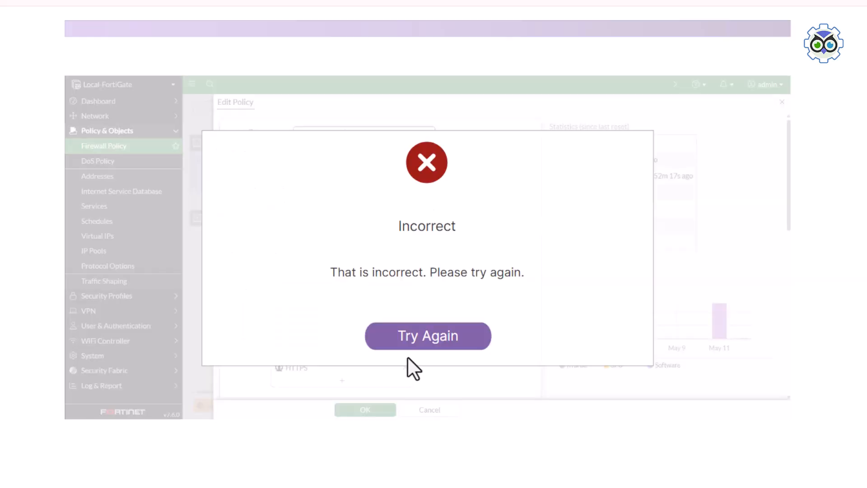
click(411, 349)
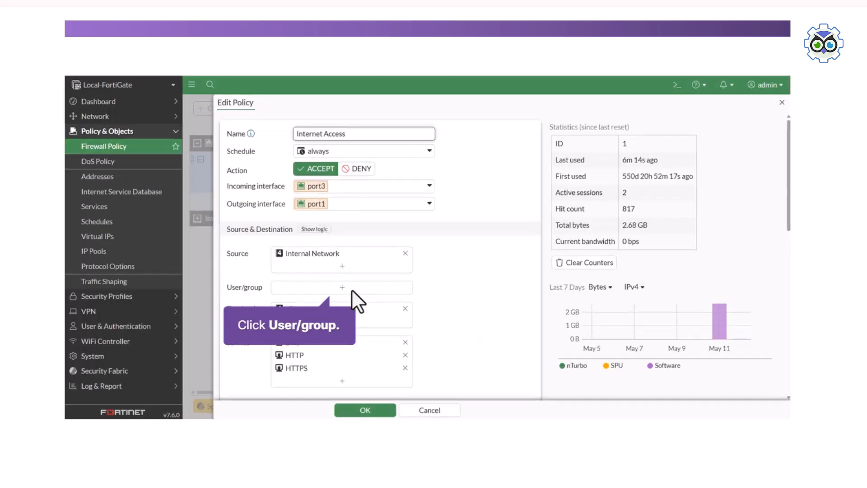
click(351, 289)
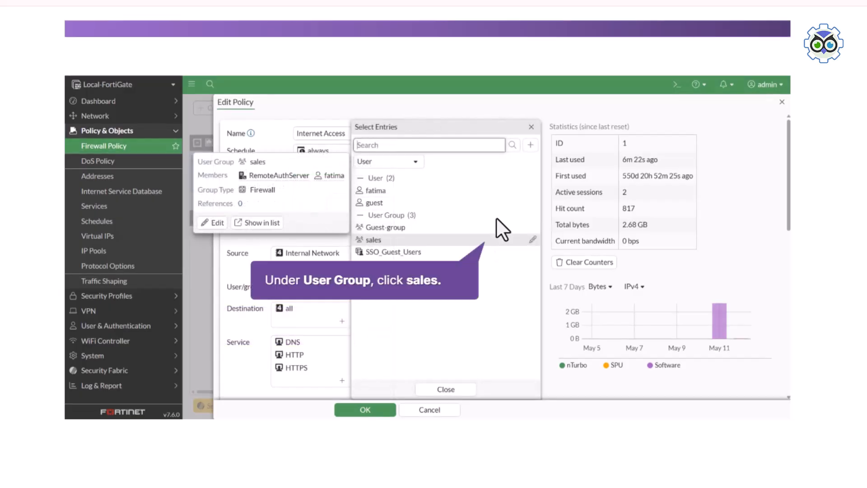
click(446, 242)
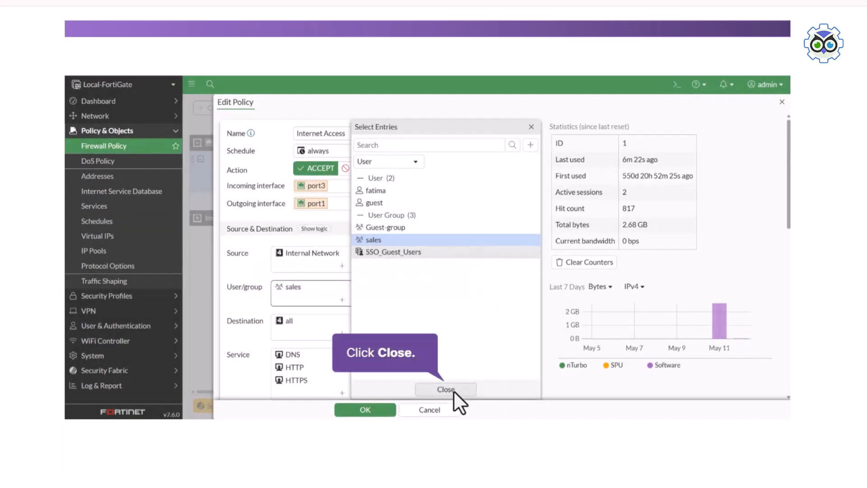
click(435, 389)
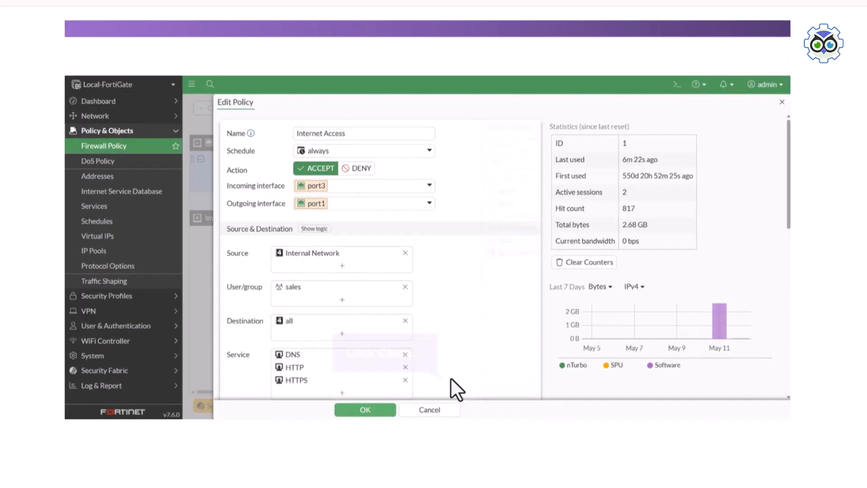
click(370, 410)
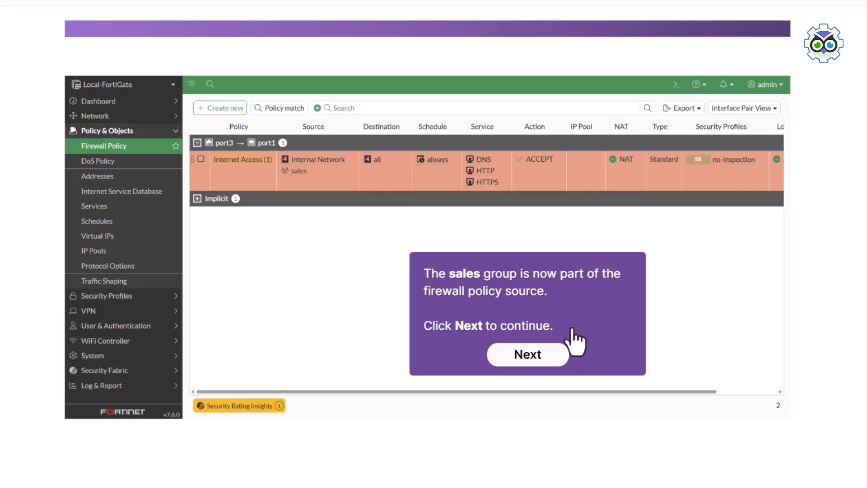
Move to the next task and open the network login page from Firefox's notification bar
click(537, 354)
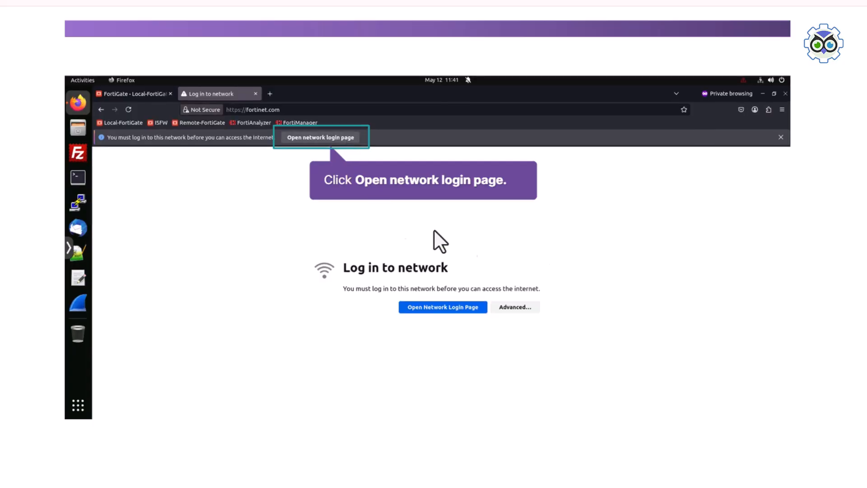
click(305, 136)
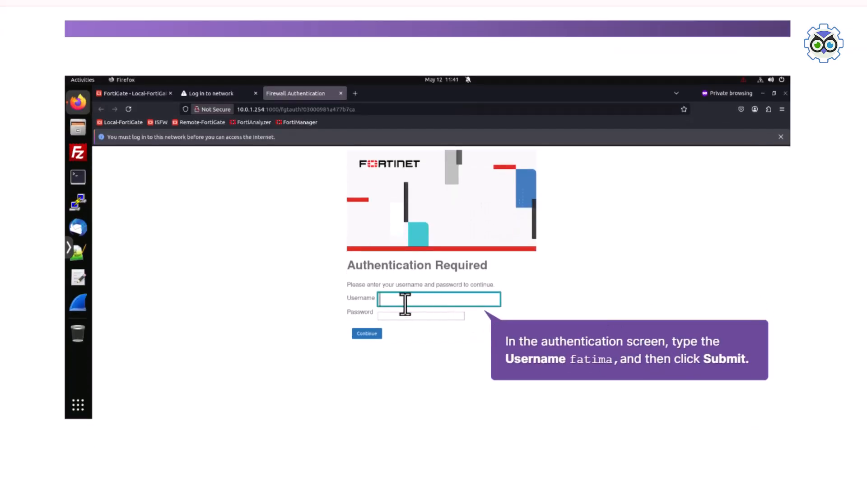
Sign in to the captive portal with the local user's username and password
text(fatima)
click(422, 315)
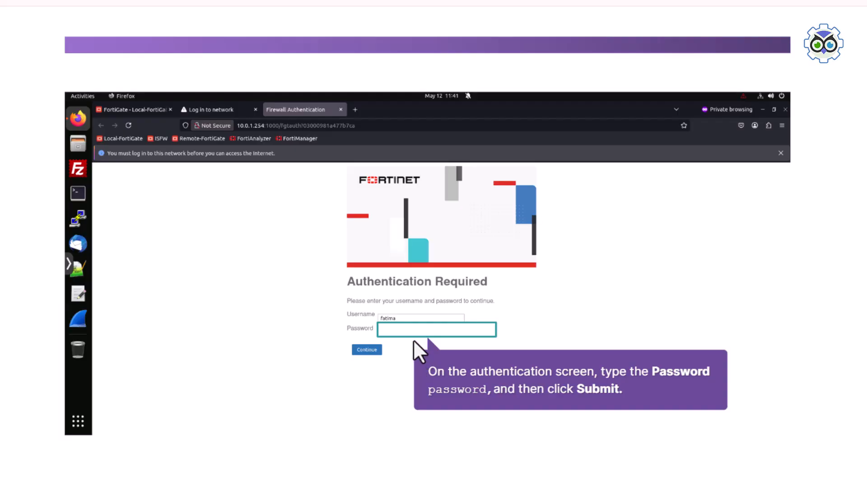
text(password)
click(366, 350)
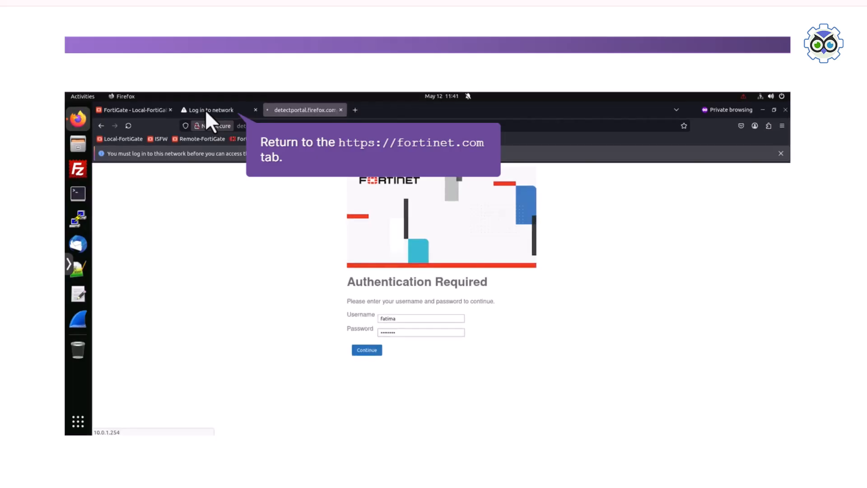
Reload the fortinet.com tab and verify the local user appears under Firewall Users on the Status dashboard
click(205, 110)
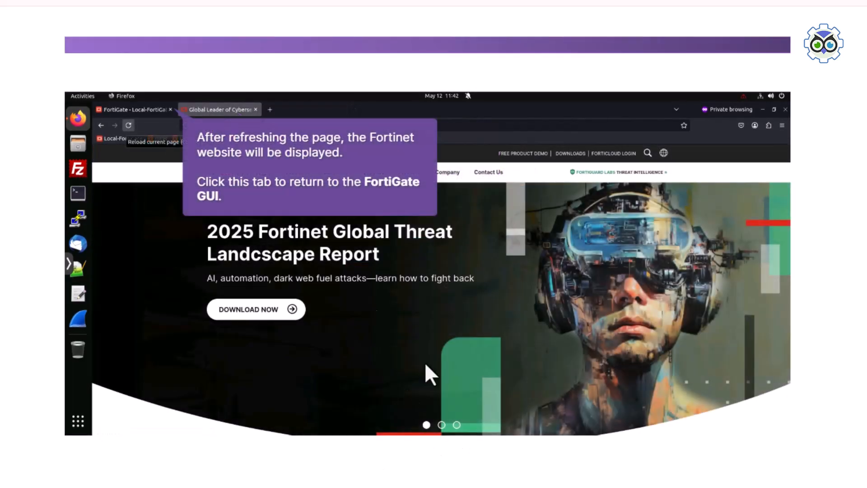
click(128, 125)
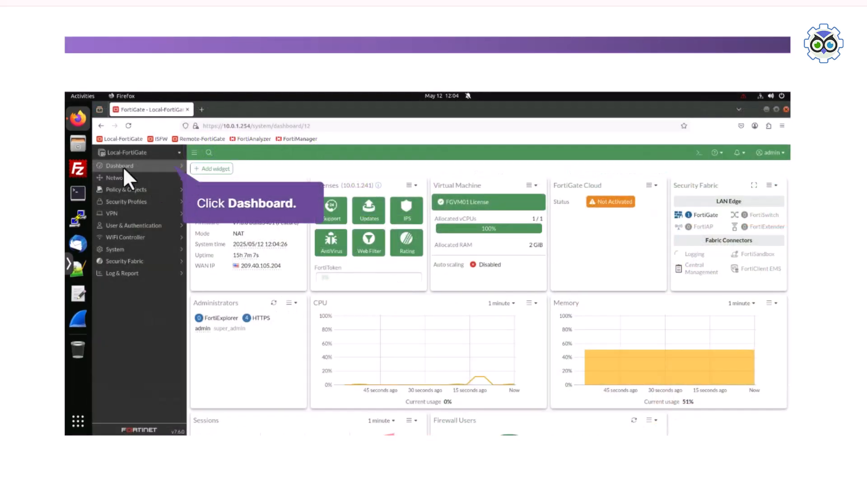
click(120, 165)
click(126, 178)
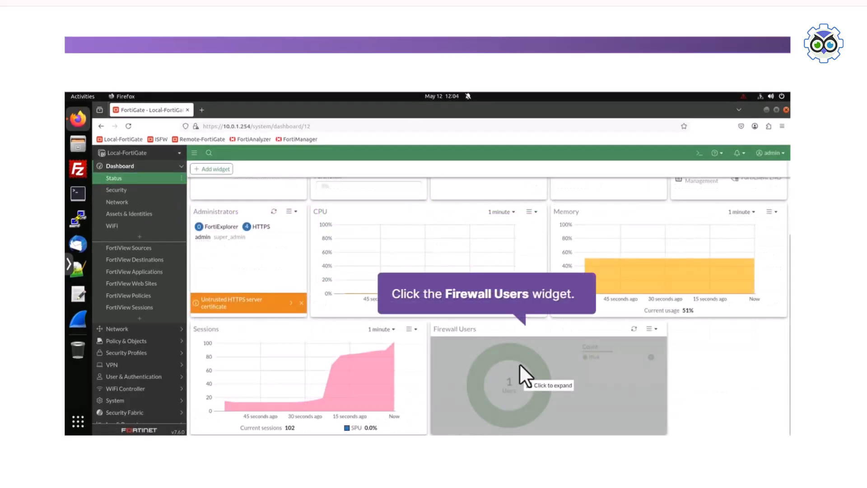
click(520, 363)
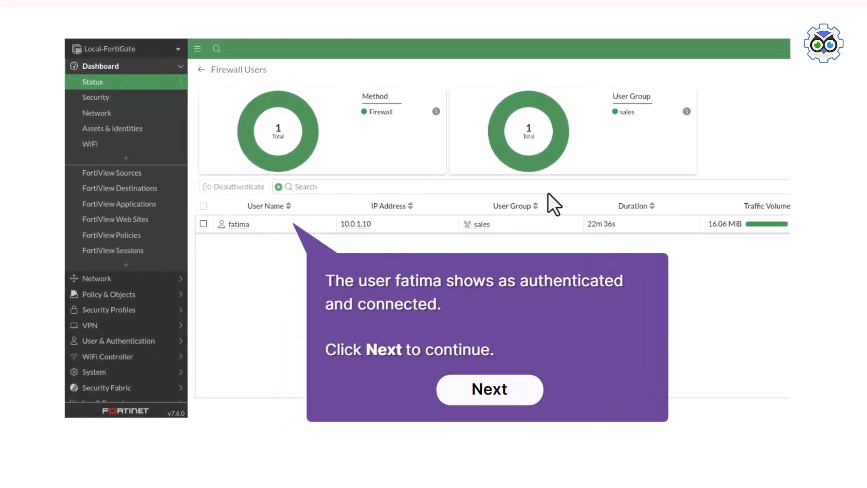
click(495, 397)
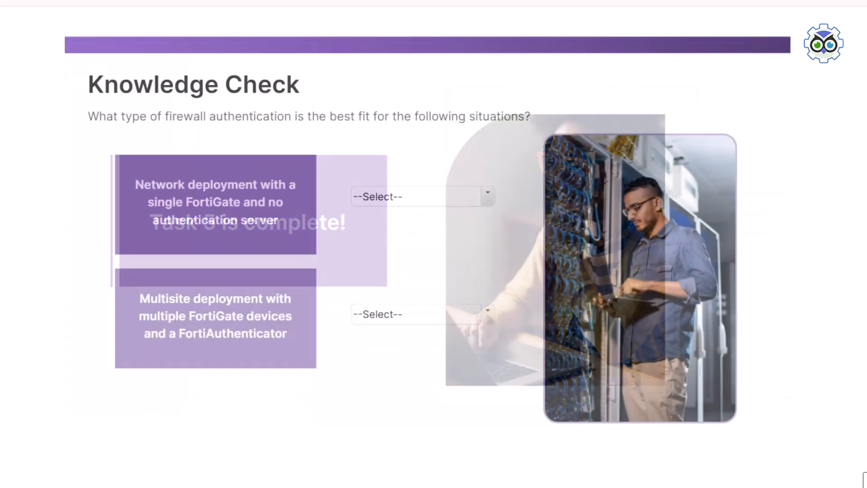
Answer Local Authentication for the single-FortiGate knowledge check question
click(404, 200)
click(404, 200)
click(388, 242)
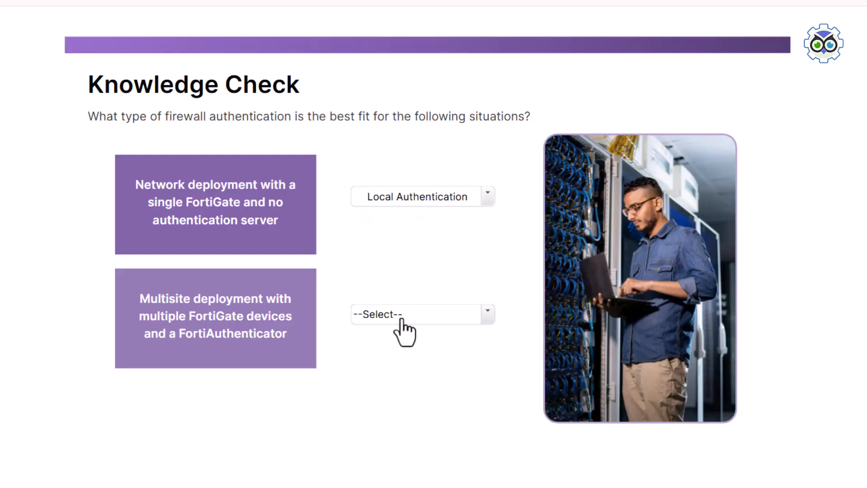